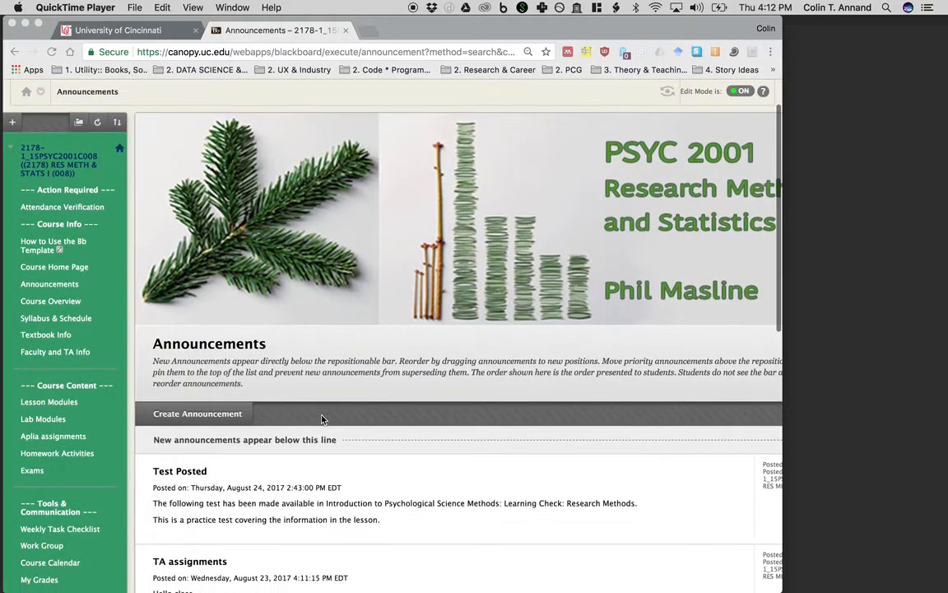
# - Open the "Lab 2: Introduction to Surveys" module from the course's Lab Modules
pyautogui.scroll(-3, 322, 419)
pyautogui.scroll(-3, 322, 420)
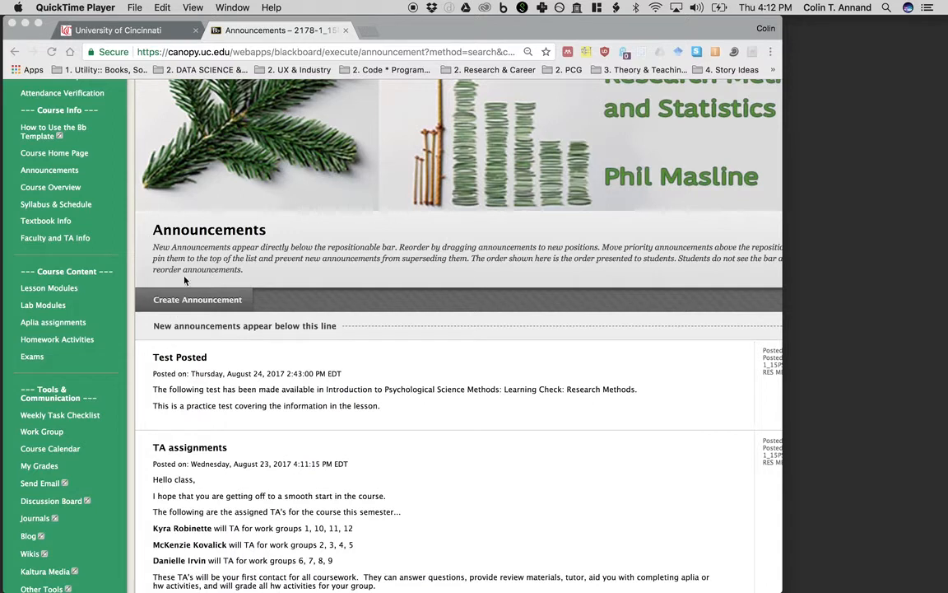
pyautogui.click(74, 308)
pyautogui.scroll(2, 176, 304)
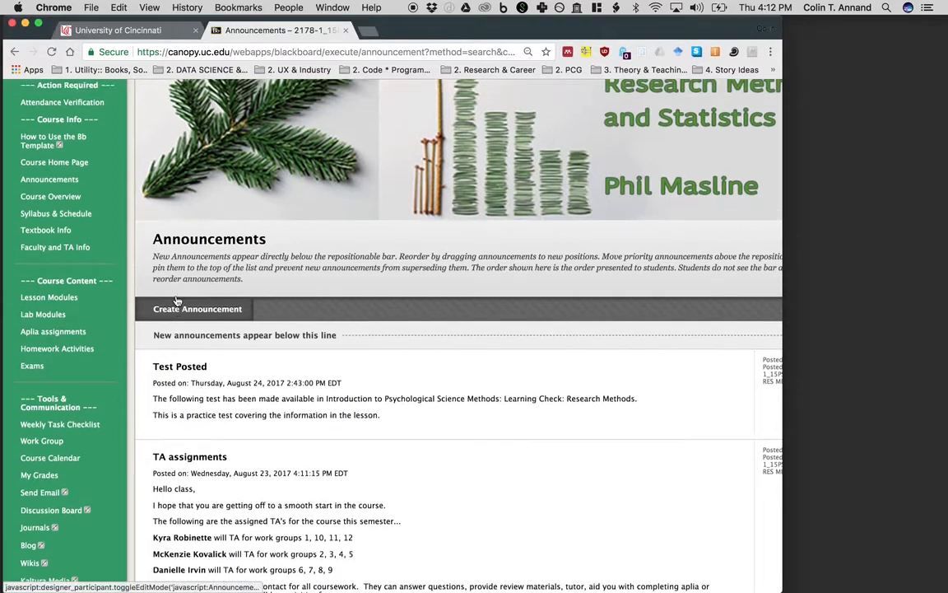
pyautogui.click(51, 350)
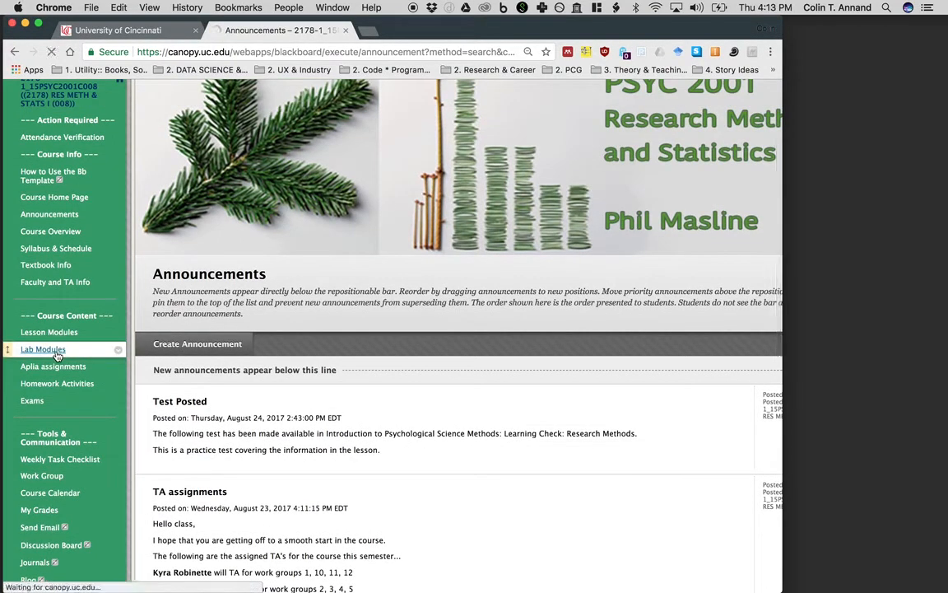
pyautogui.scroll(-5, 214, 370)
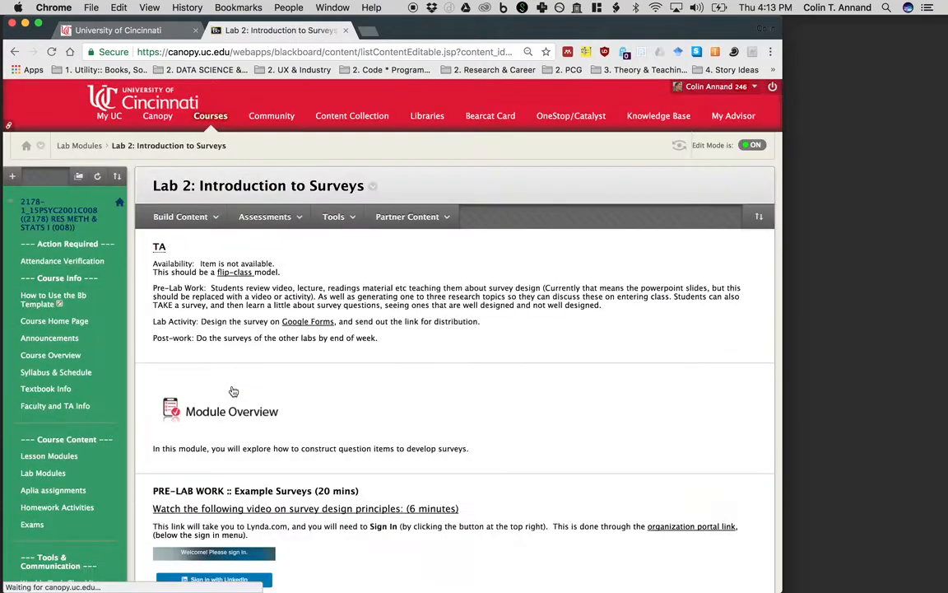
# - Download Lab Worksheet_Survey.docx from the Assignment section of the Lab 2 module
pyautogui.scroll(-3, 387, 333)
pyautogui.scroll(-15, 388, 332)
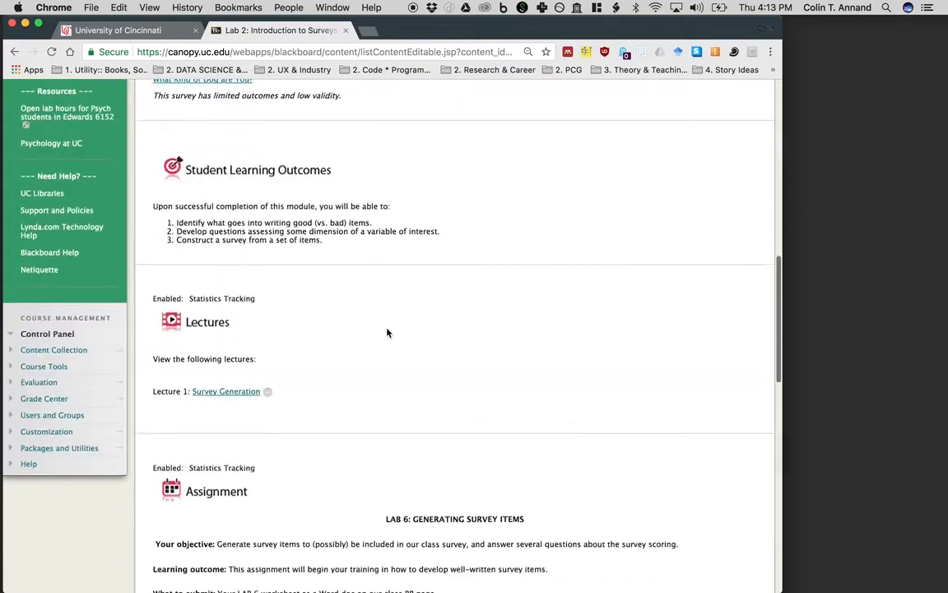
pyautogui.scroll(-1, 387, 332)
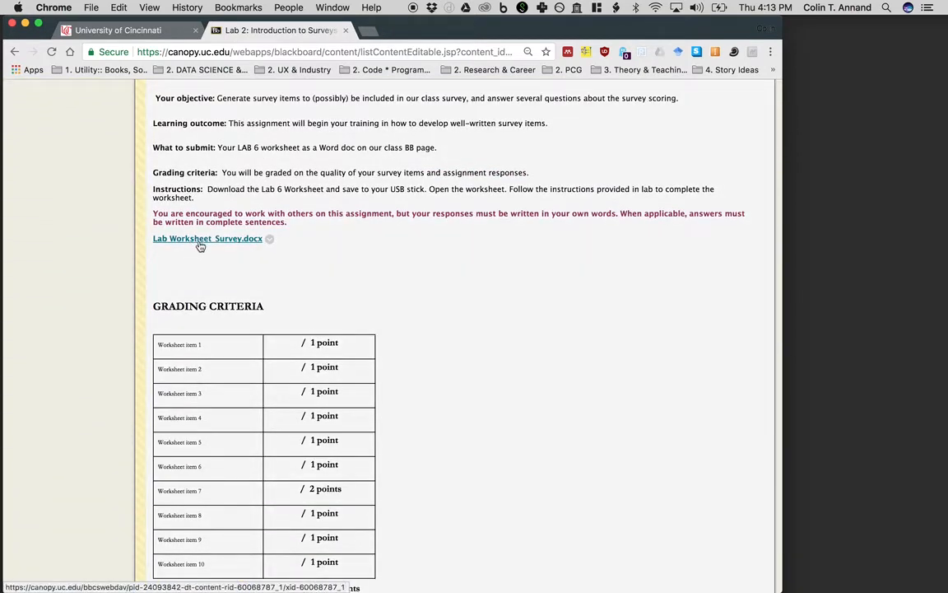
pyautogui.click(199, 243)
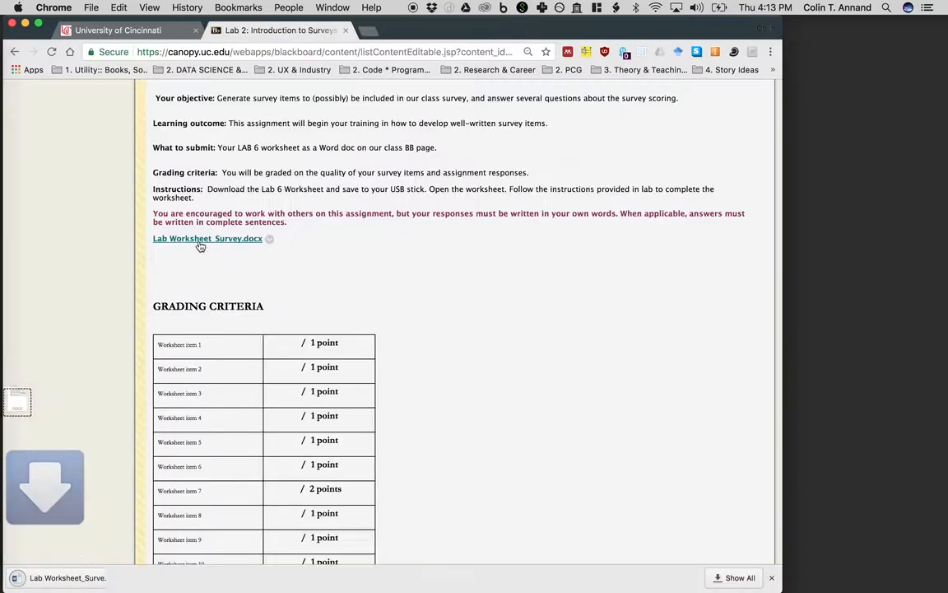
# - Move the downloaded Lab Worksheet_Survey (1).docx into the OneDrive - University of Cincinnati folder, replacing the older copy, and open that folder
pyautogui.click(136, 577)
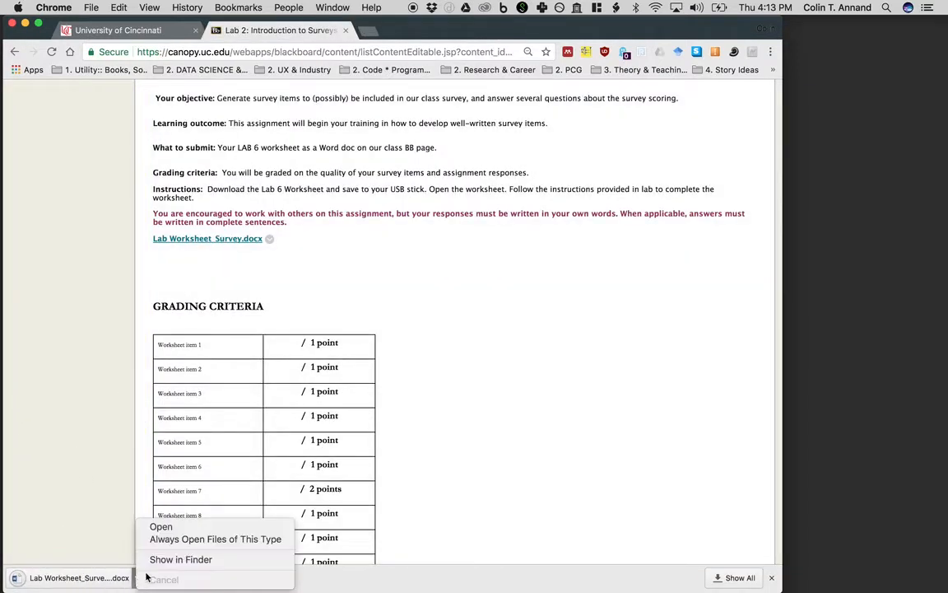
pyautogui.click(144, 561)
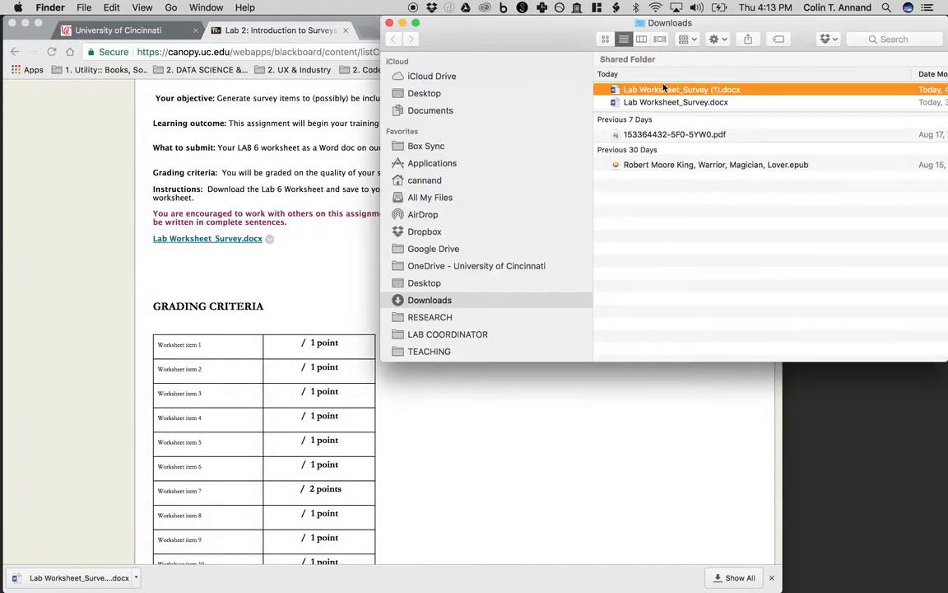
pyautogui.moveTo(650, 92); pyautogui.dragTo(482, 268)
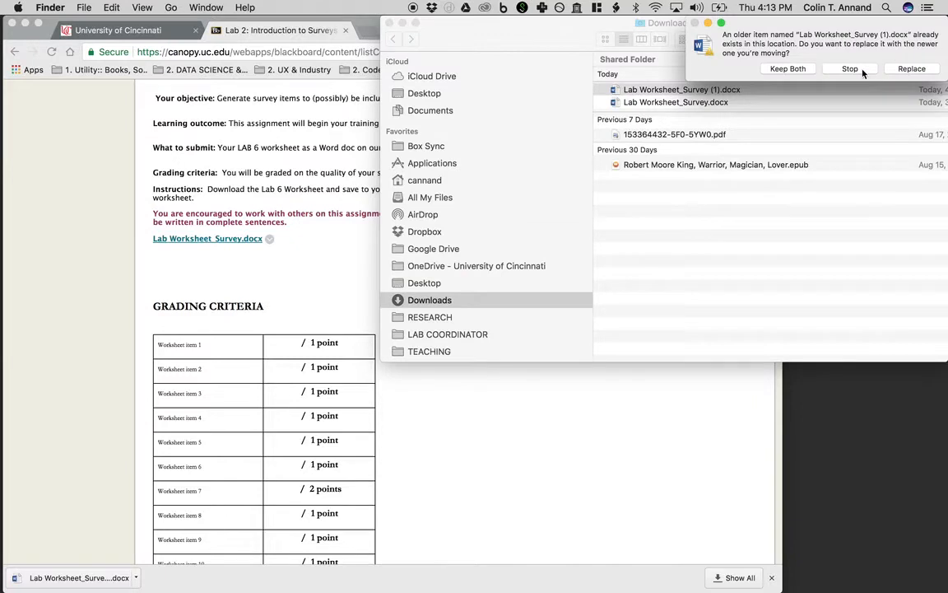
pyautogui.click(891, 70)
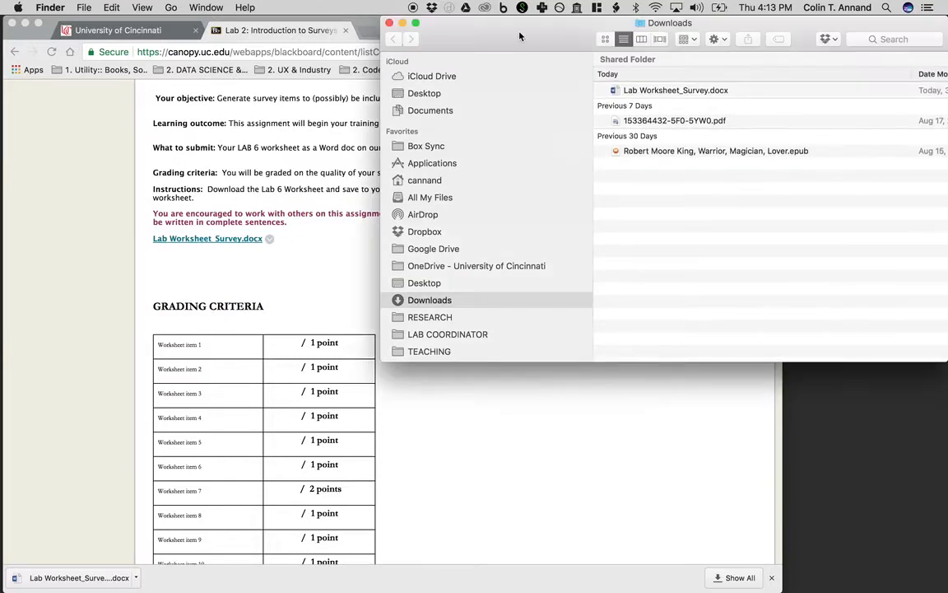
pyautogui.click(478, 269)
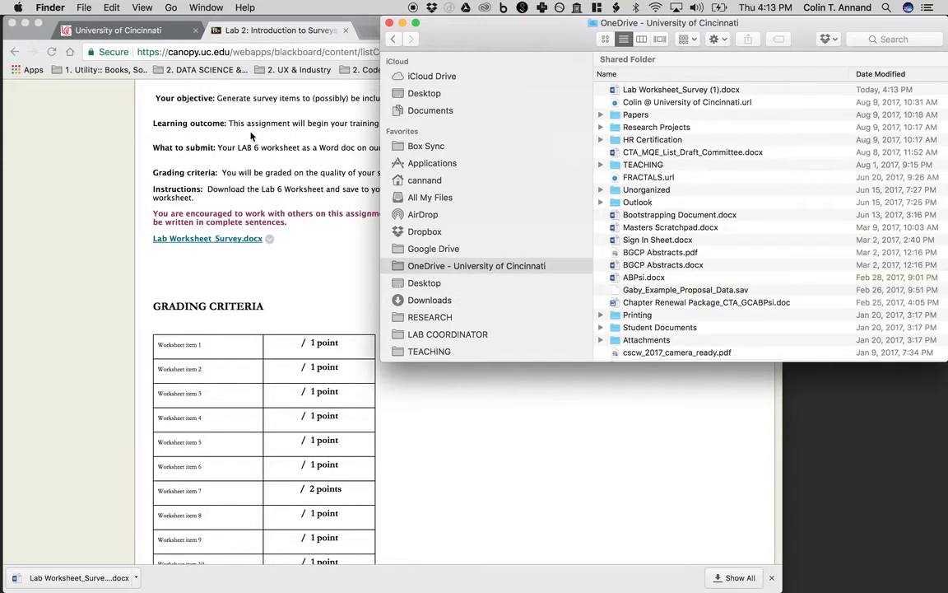
# - Return to the University of Cincinnati page in Chrome and search the web from there for "office 365"
pyautogui.click(207, 91)
pyautogui.click(131, 30)
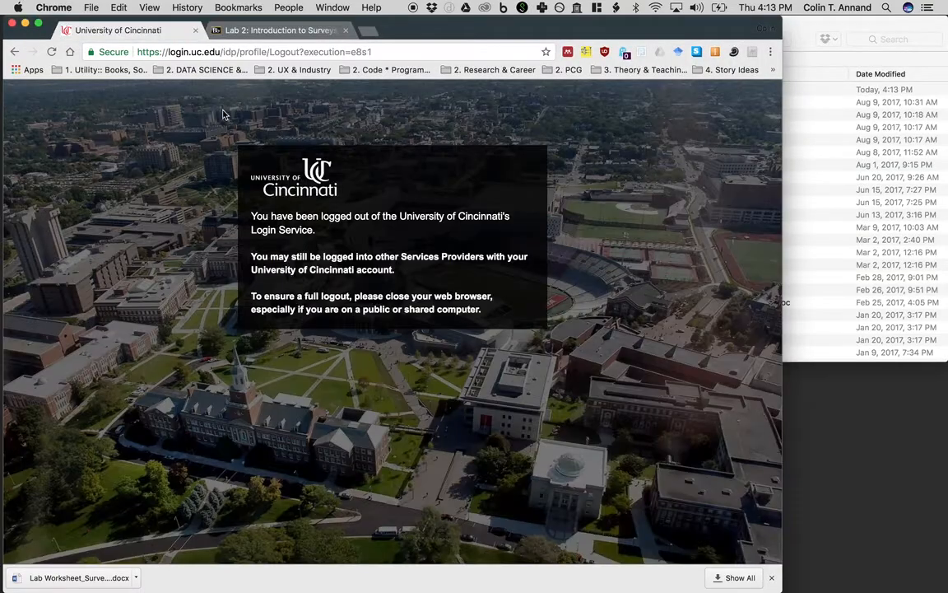
pyautogui.click(187, 52)
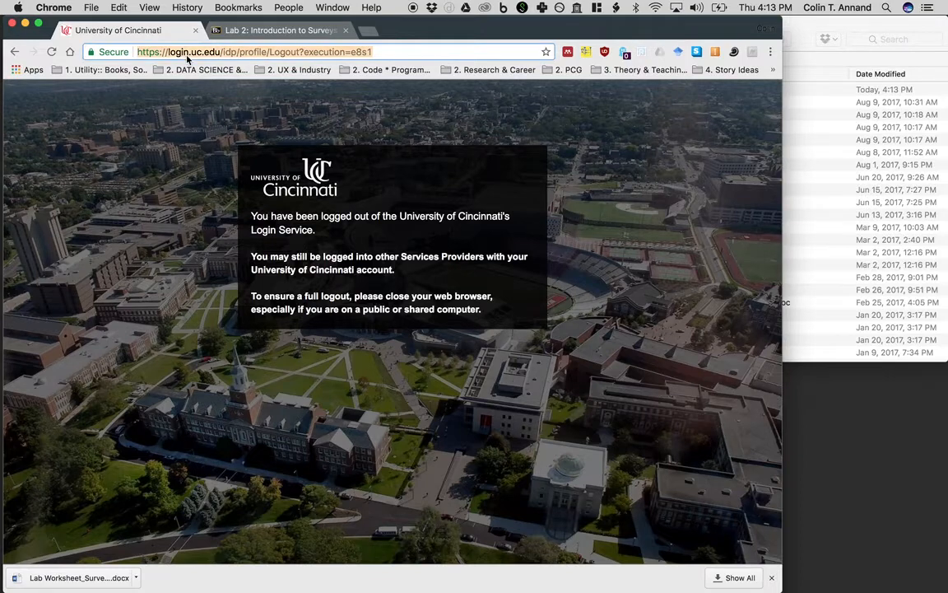
pyautogui.write('office 365')
pyautogui.press('Return')
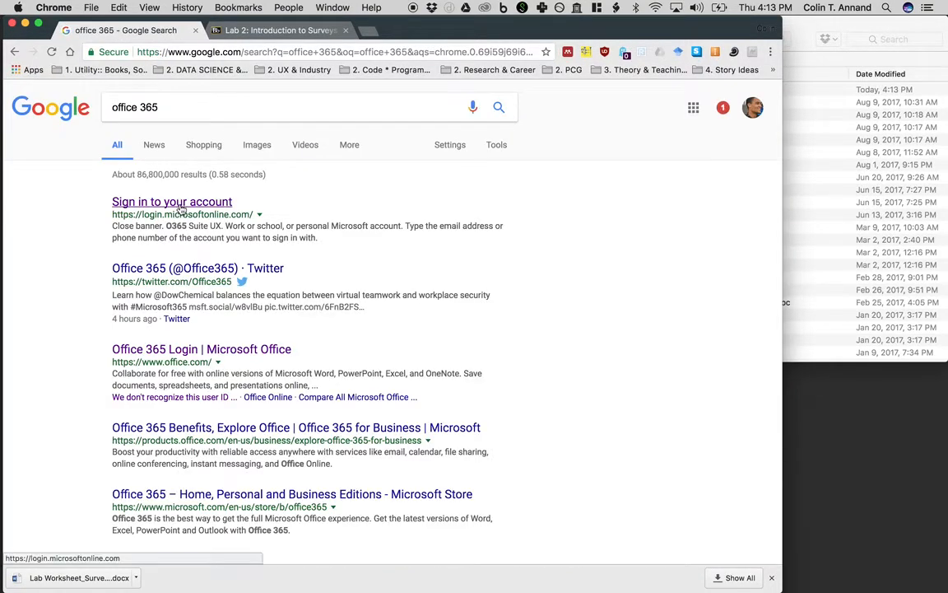
# - Sign in to Office 365 with the saved university account and open the recent Lab Worksheet_Survey.docx in Word Online
pyautogui.click(180, 207)
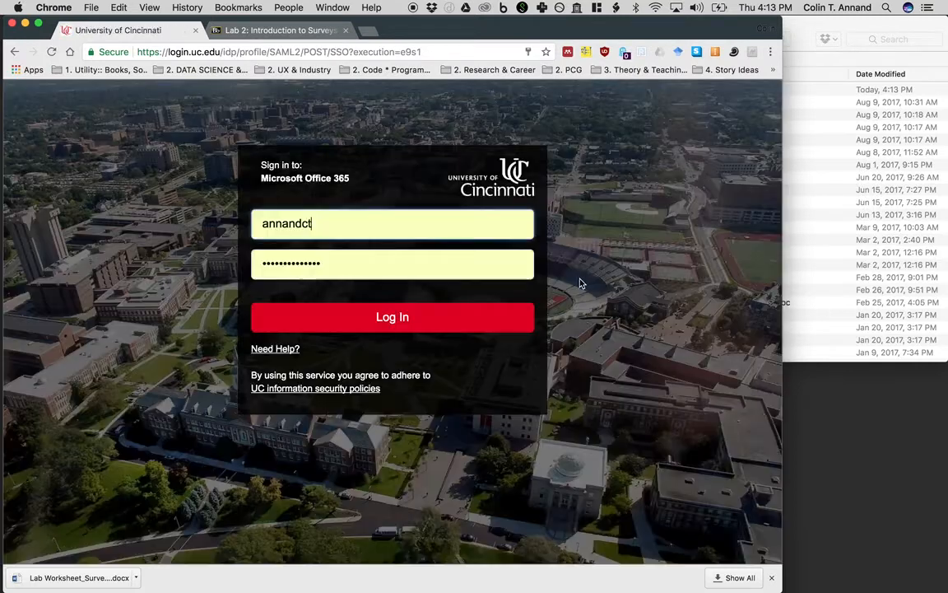
pyautogui.click(373, 325)
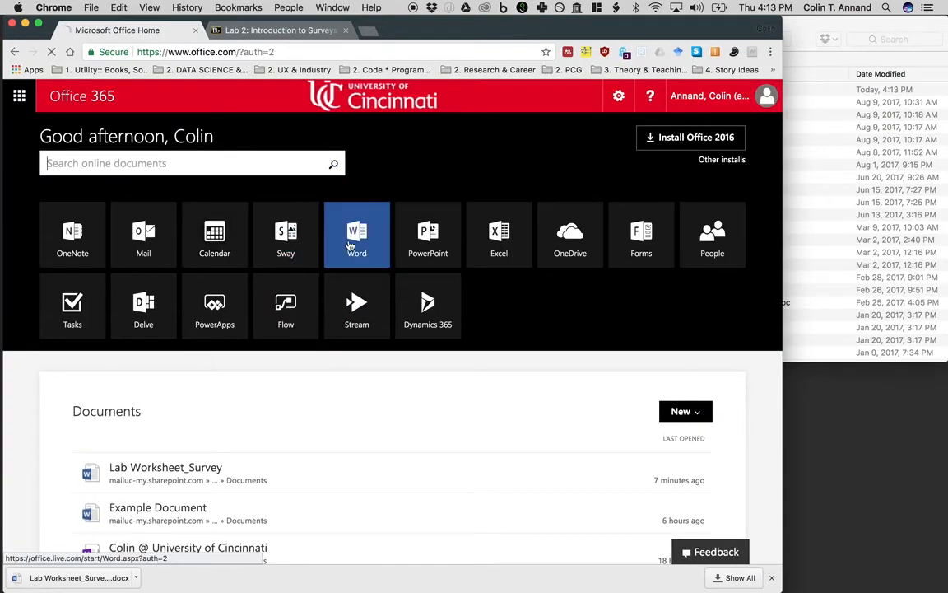
pyautogui.click(358, 235)
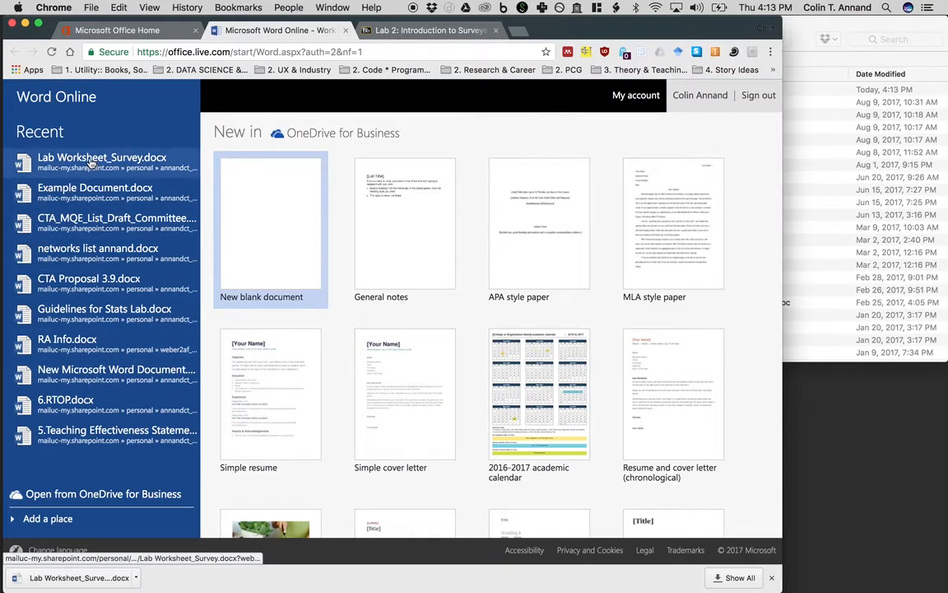
pyautogui.click(91, 163)
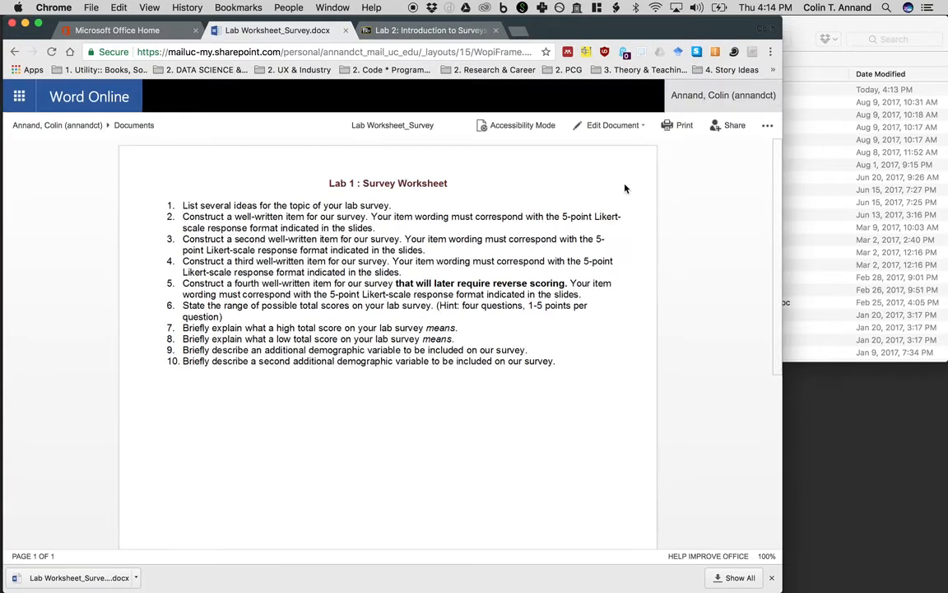
# - Look up the instructor in the worksheet's sharing invitation and view its no-sign-in edit link, closing without sending an invitation
pyautogui.click(720, 125)
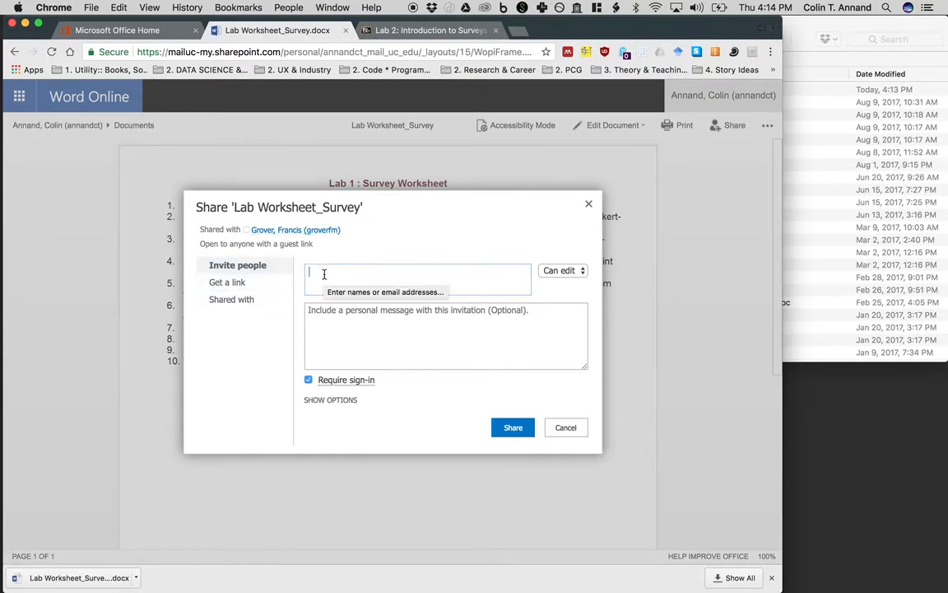
pyautogui.write('masline')
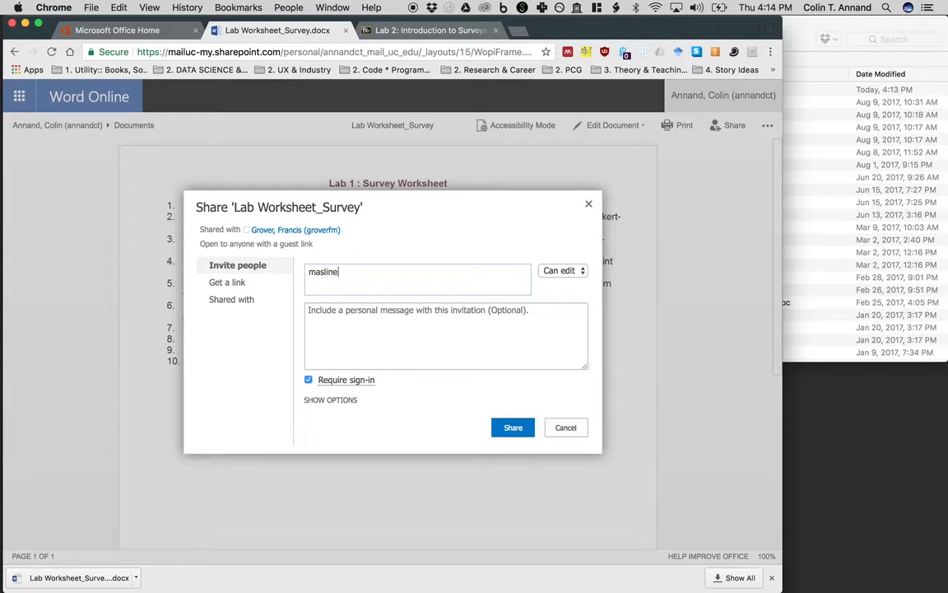
pyautogui.press('BackSpace')
pyautogui.write('p')
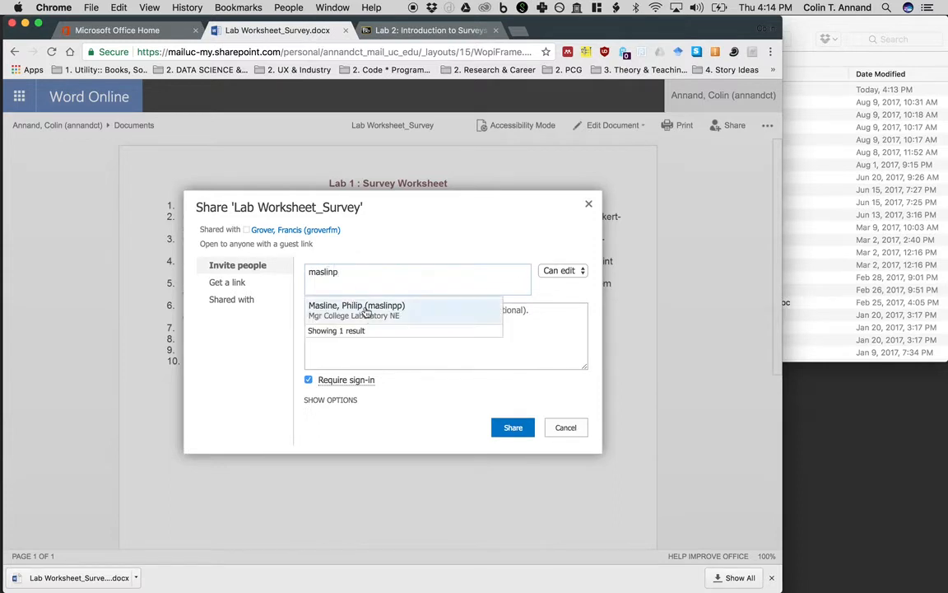
pyautogui.click(243, 283)
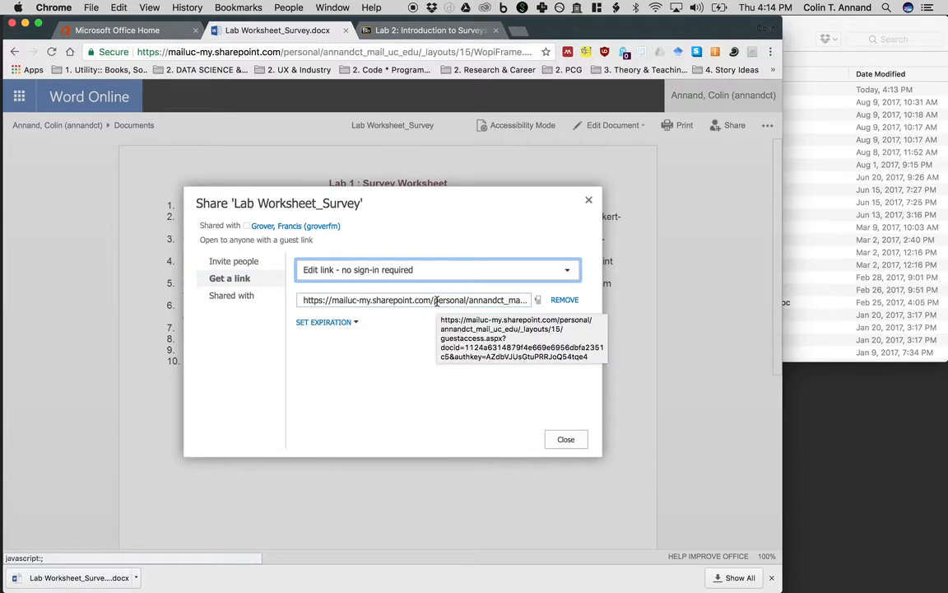
pyautogui.click(566, 441)
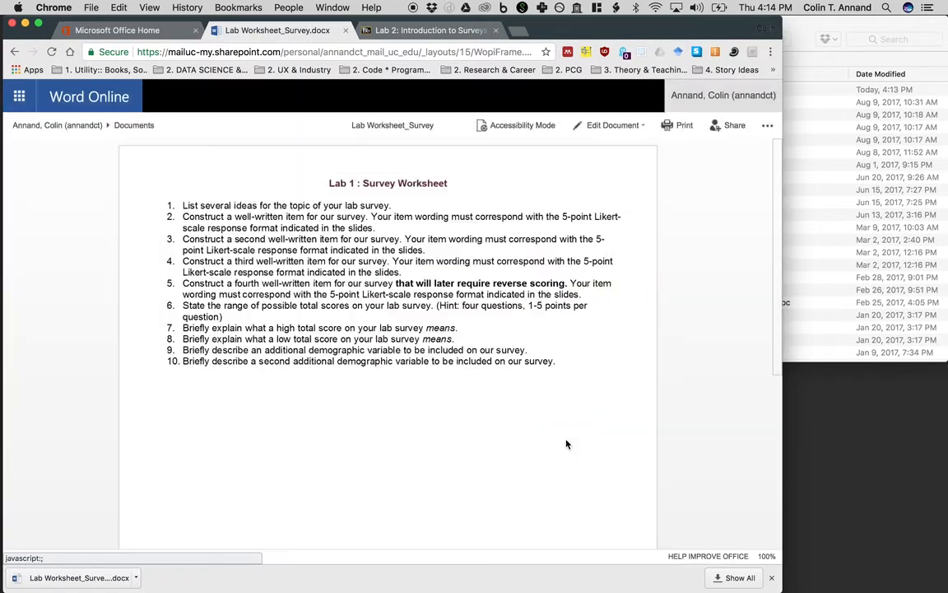
# - Open the worksheet for editing in the browser and add the sub-item "Campus Transportation" under question 1
pyautogui.click(606, 128)
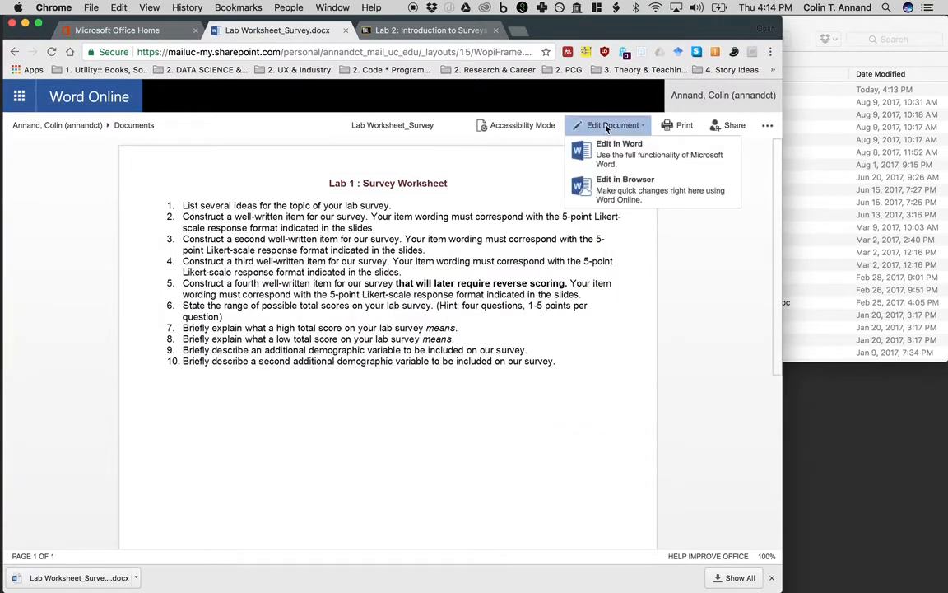
pyautogui.click(609, 192)
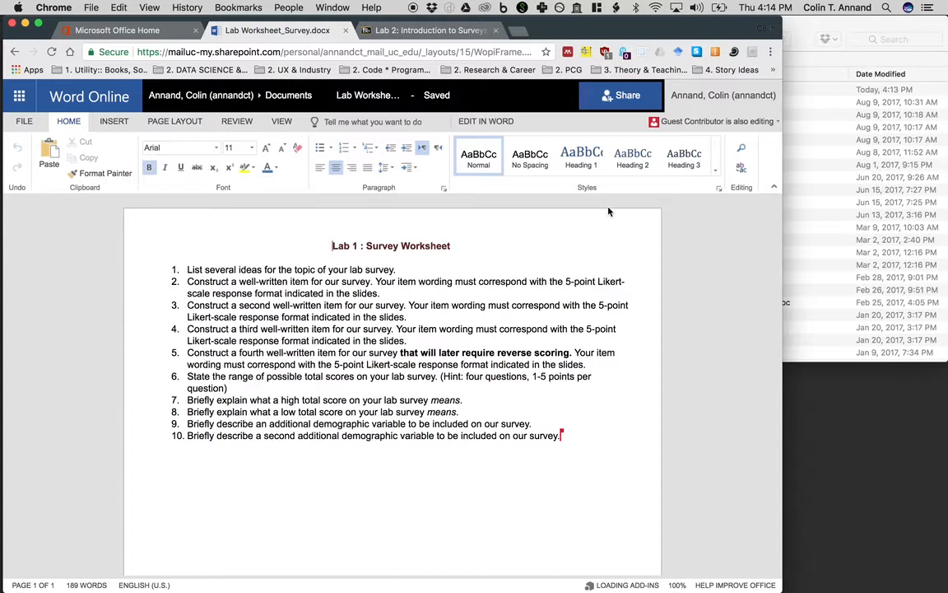
pyautogui.click(401, 269)
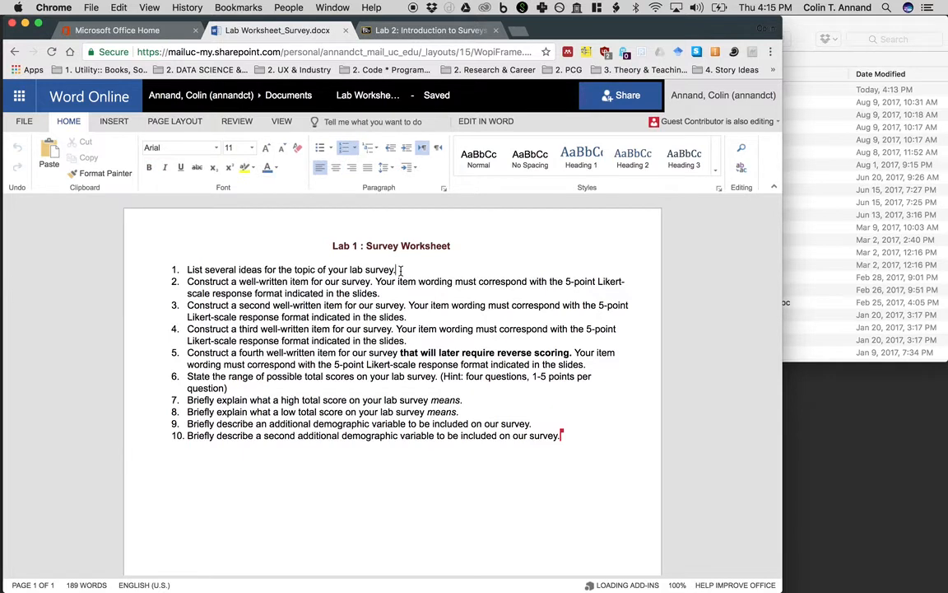
pyautogui.press('Return')
pyautogui.press('Tab')
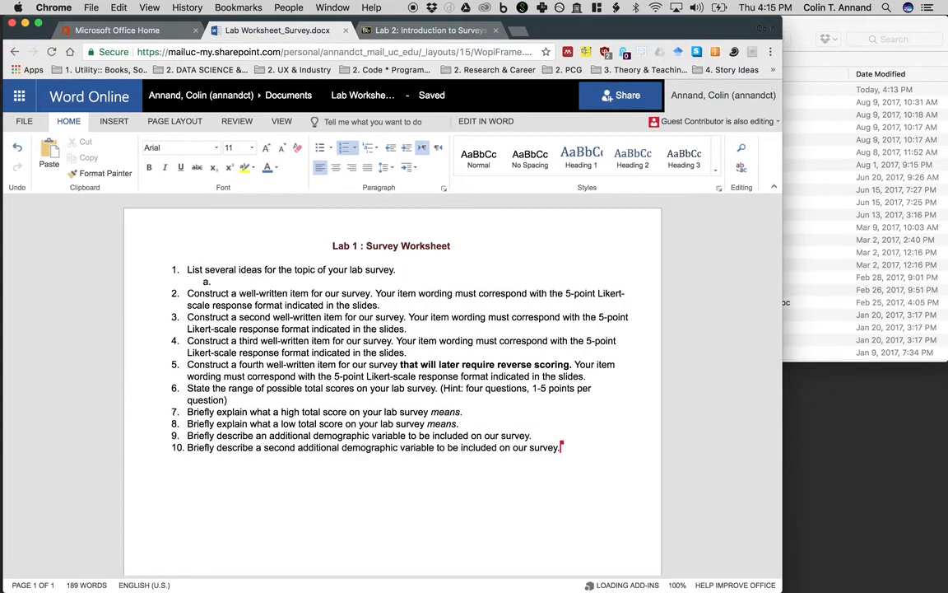
pyautogui.write('Campus Transportation')
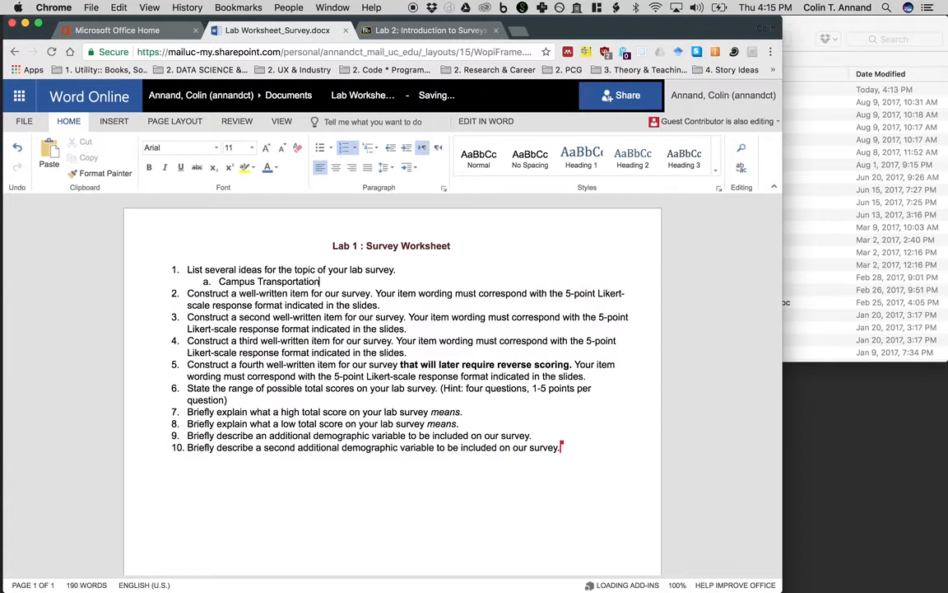
# - Add the sub-item "Do you believe skateboards should be allowed on campus?" under question 2
pyautogui.click(408, 305)
pyautogui.press('Return')
pyautogui.press('Tab')
pyautogui.write('Do')
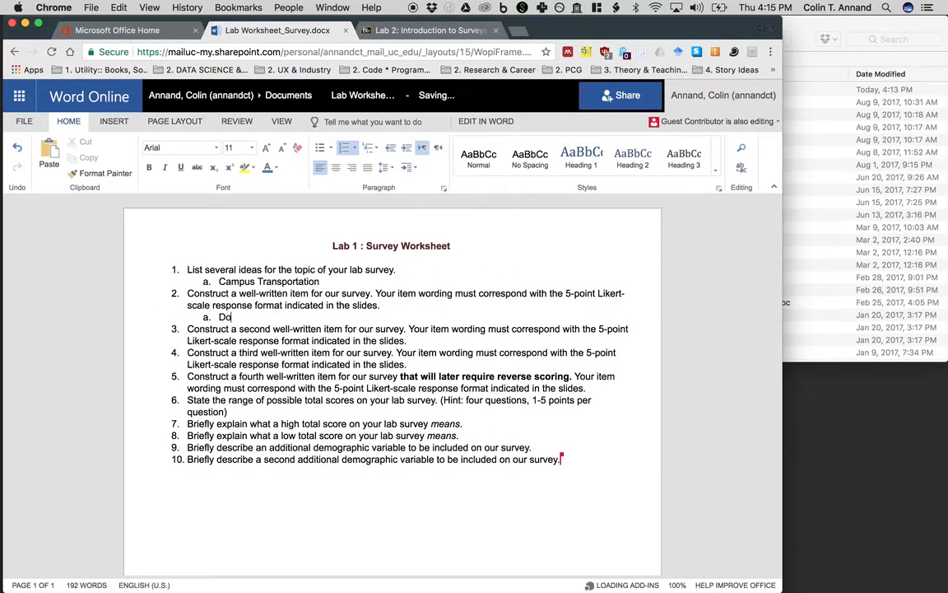
pyautogui.write(' you believe skateboards sh')
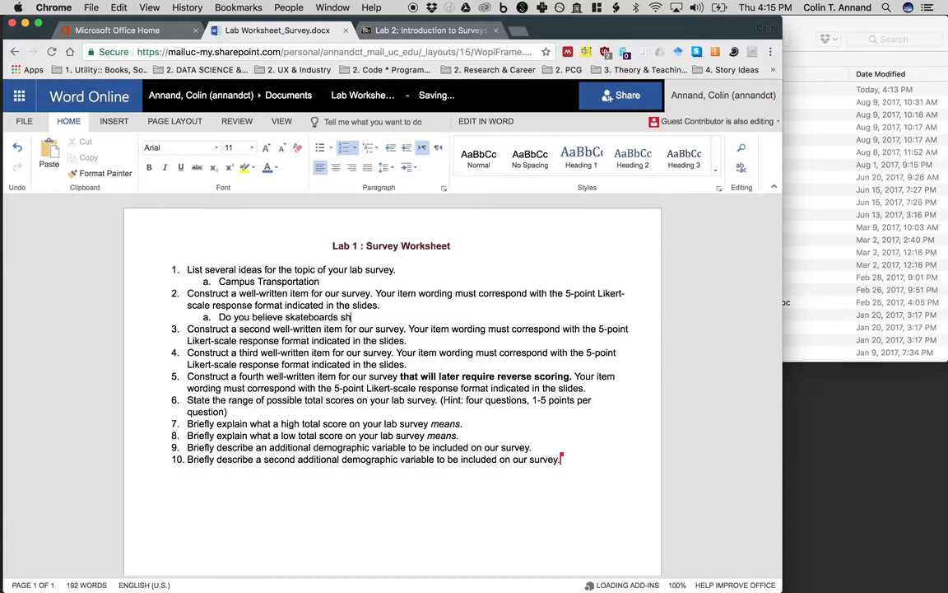
pyautogui.write('ould be allowed on campus?')
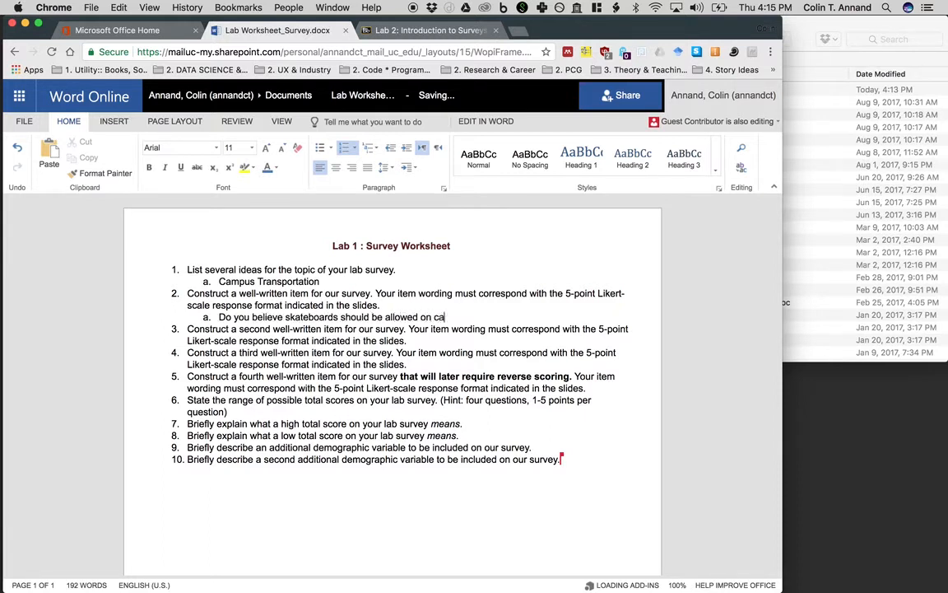